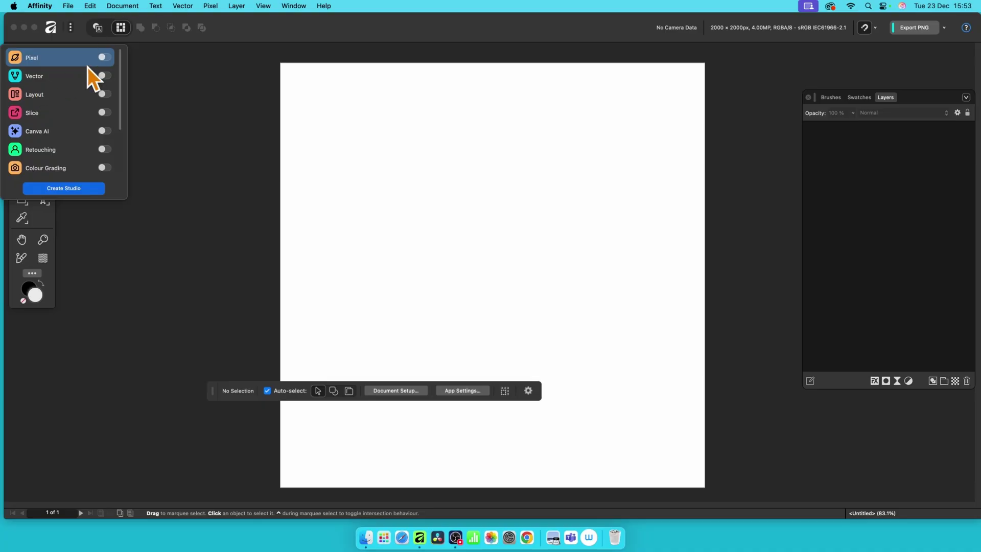
Dismiss the studios list so the full tools panel shows again
click(84, 20)
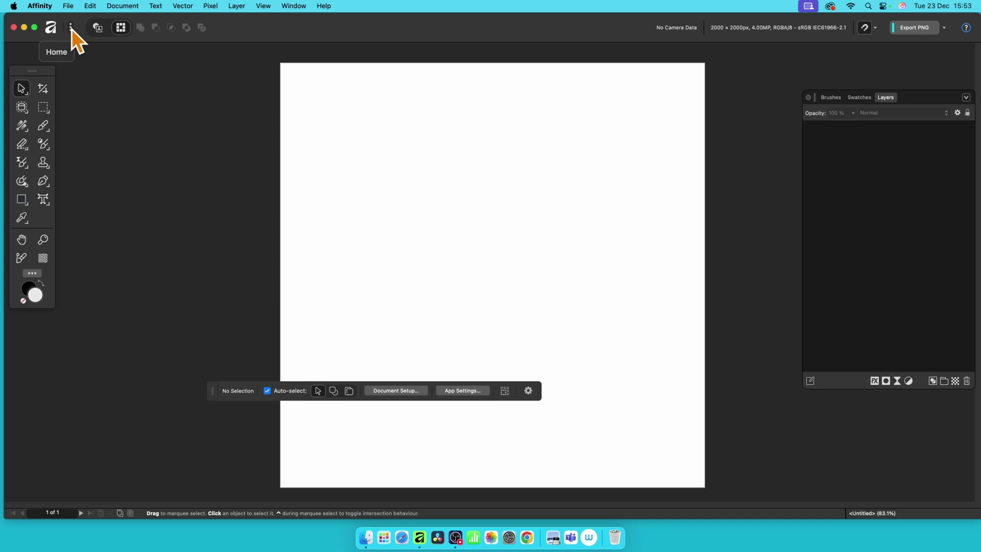
click(71, 28)
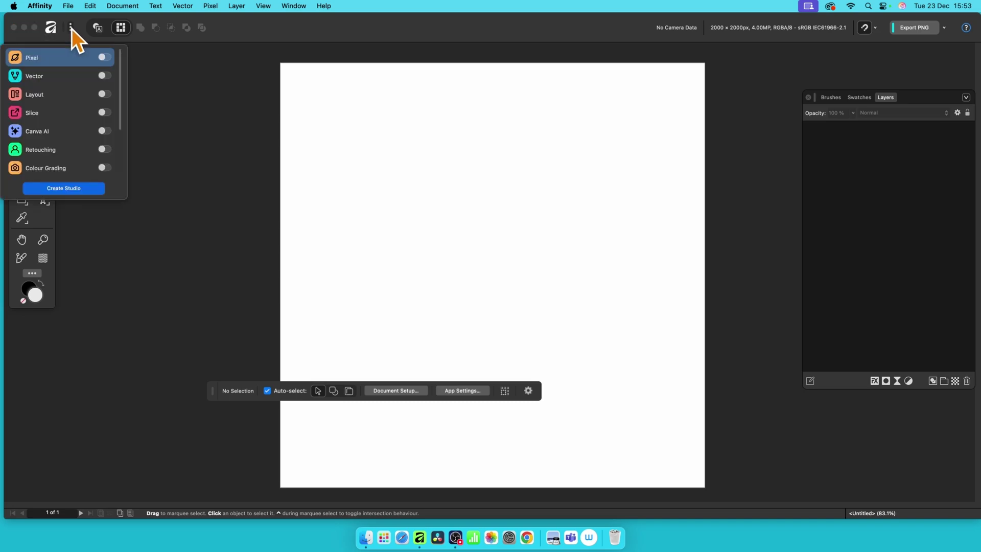
click(110, 57)
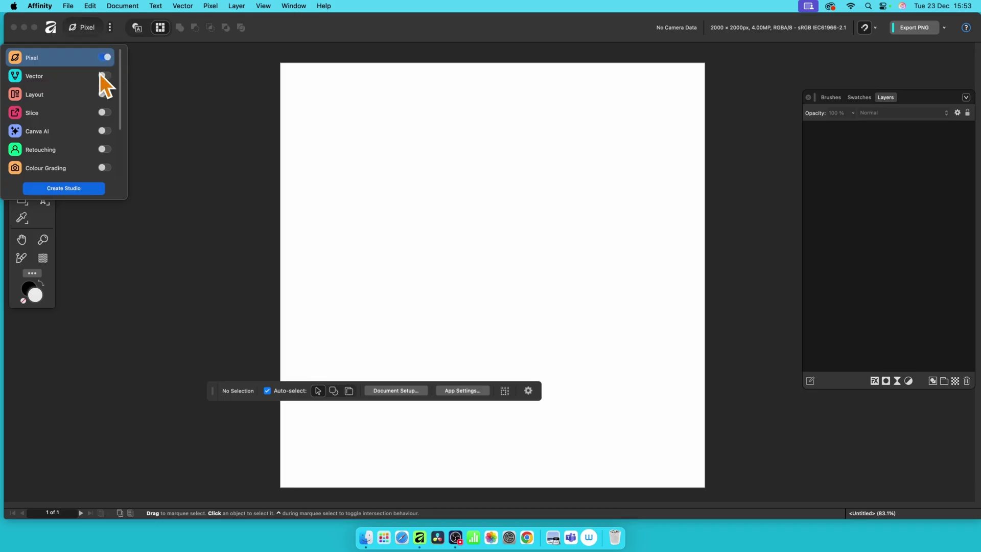
click(110, 76)
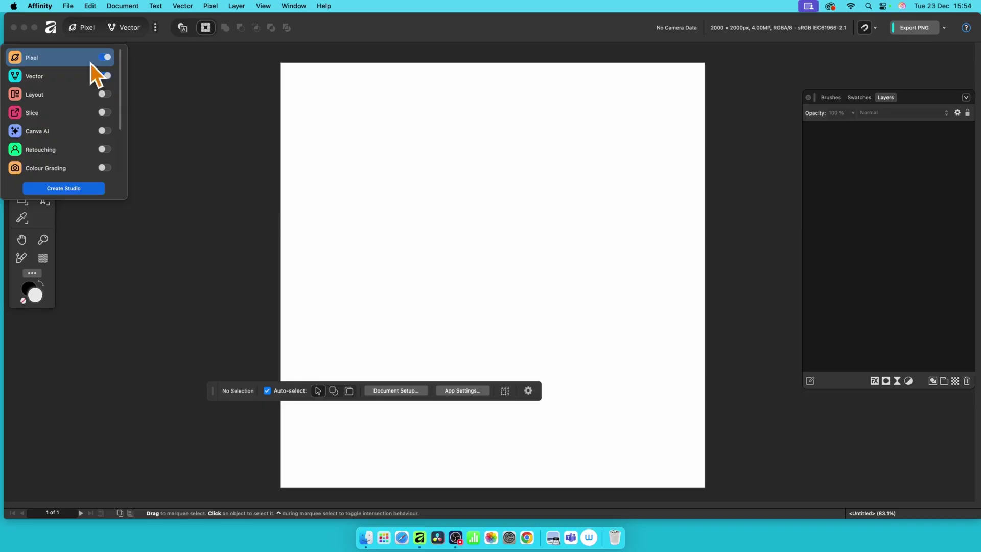
click(104, 75)
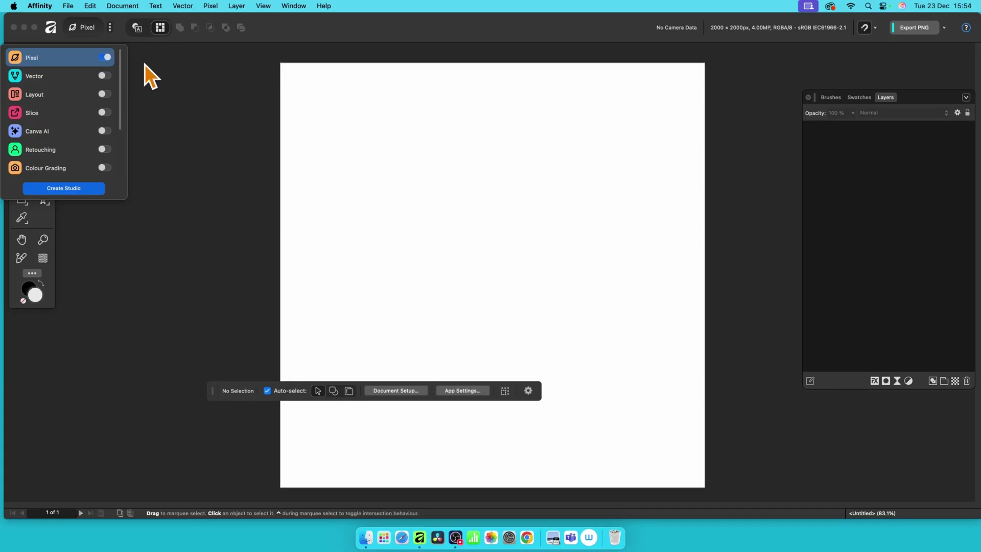
click(103, 58)
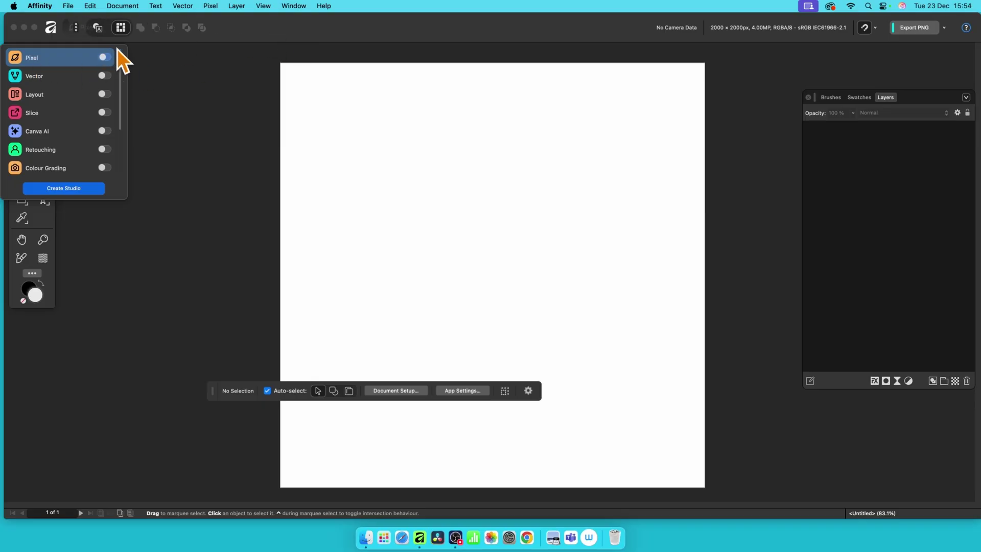
click(419, 36)
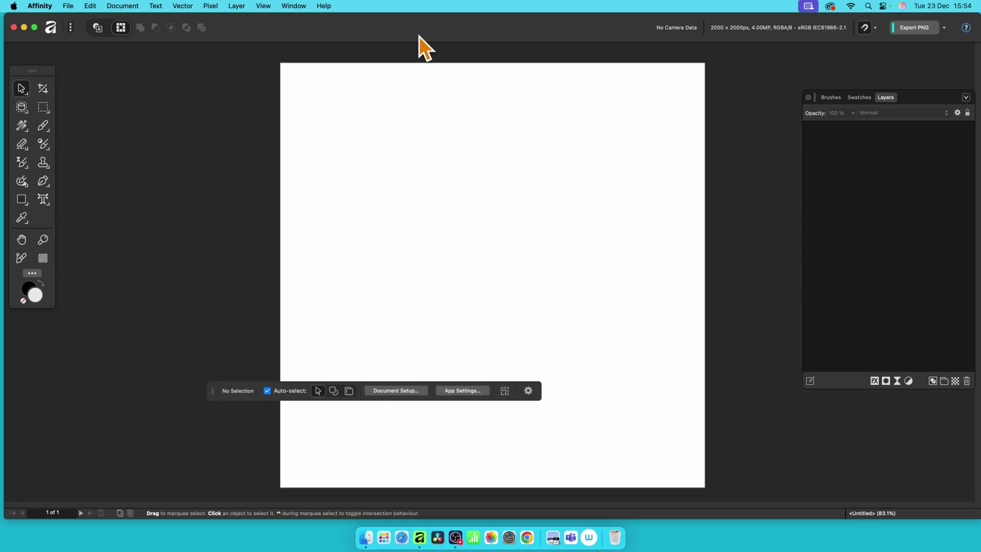
Glance at the Pixel menu, then float the tools panel right beside the canvas
click(209, 6)
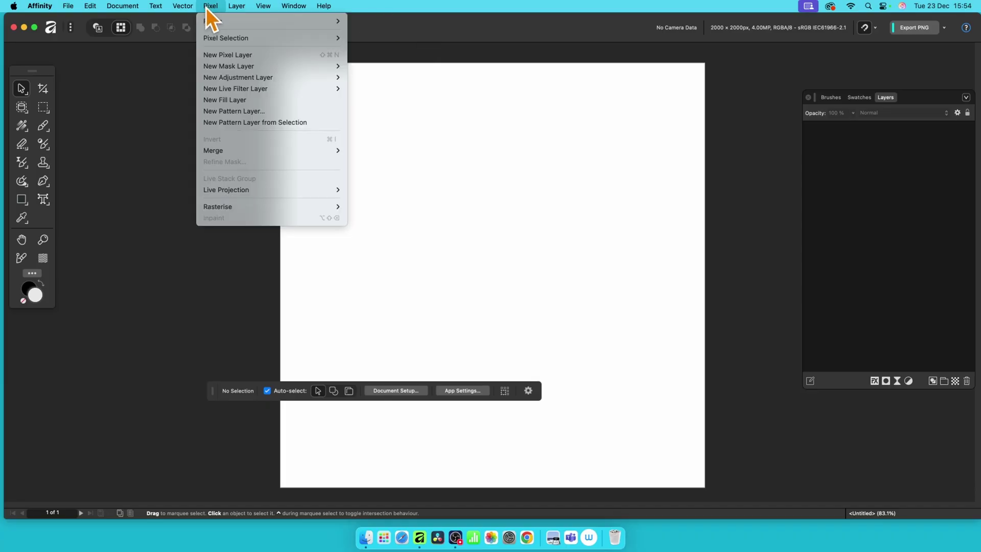
click(396, 66)
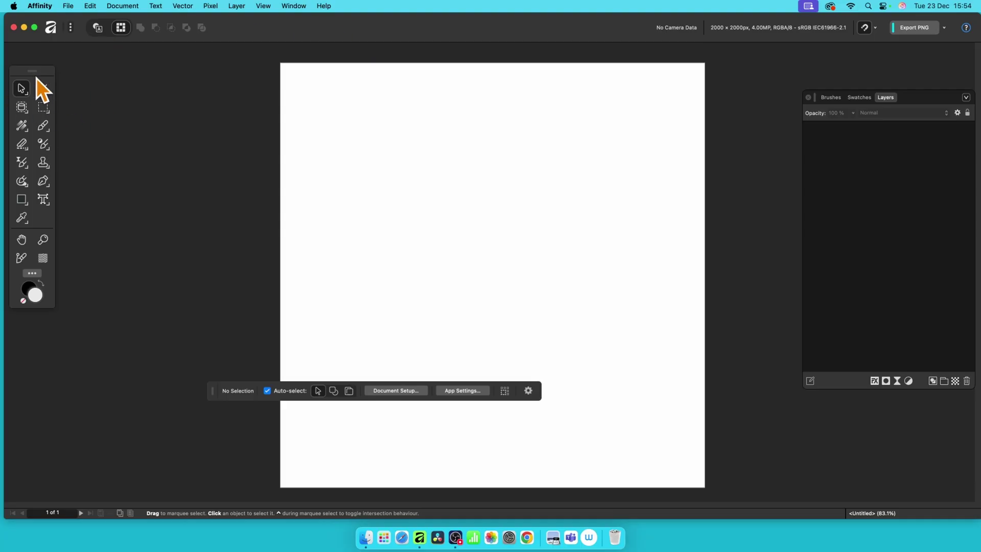
drag(36, 78, 259, 67)
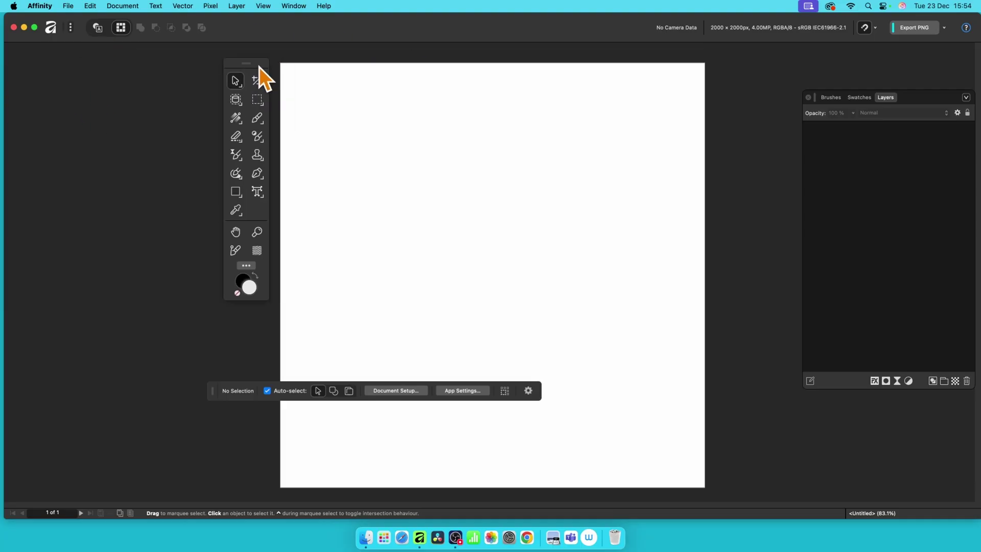
Open Customise Tools from the '...' button and scroll through the available tools
click(247, 265)
scroll(508, 284, down, 3)
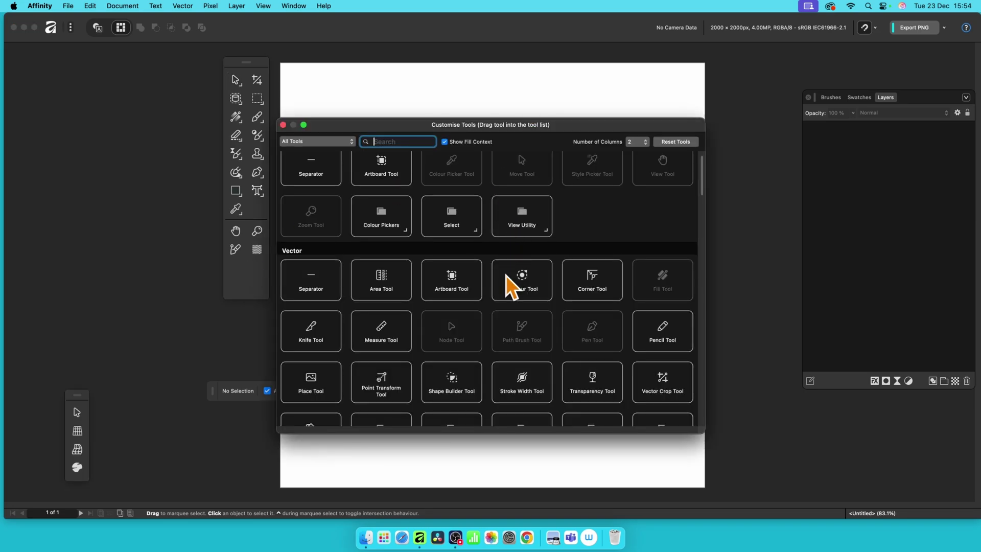
scroll(506, 277, down, 5)
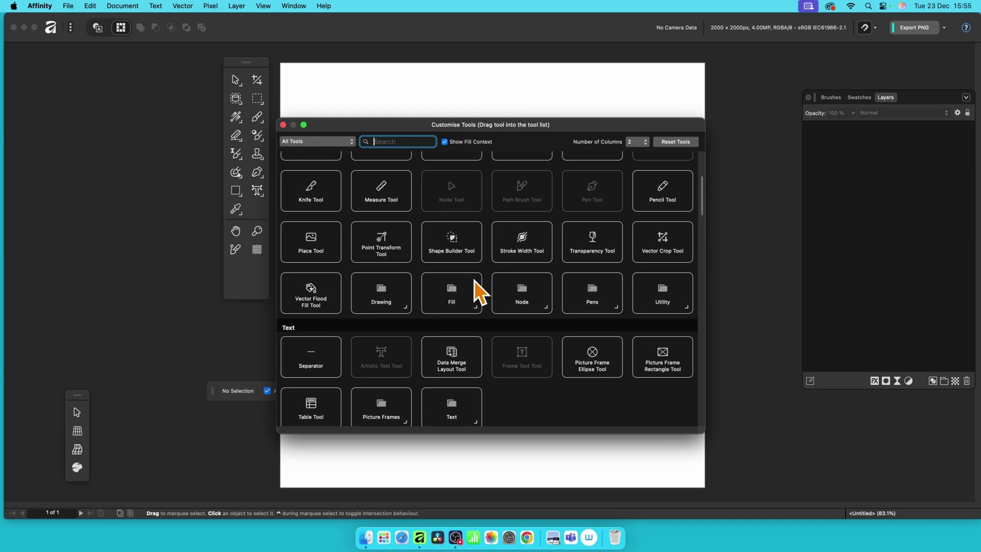
click(516, 39)
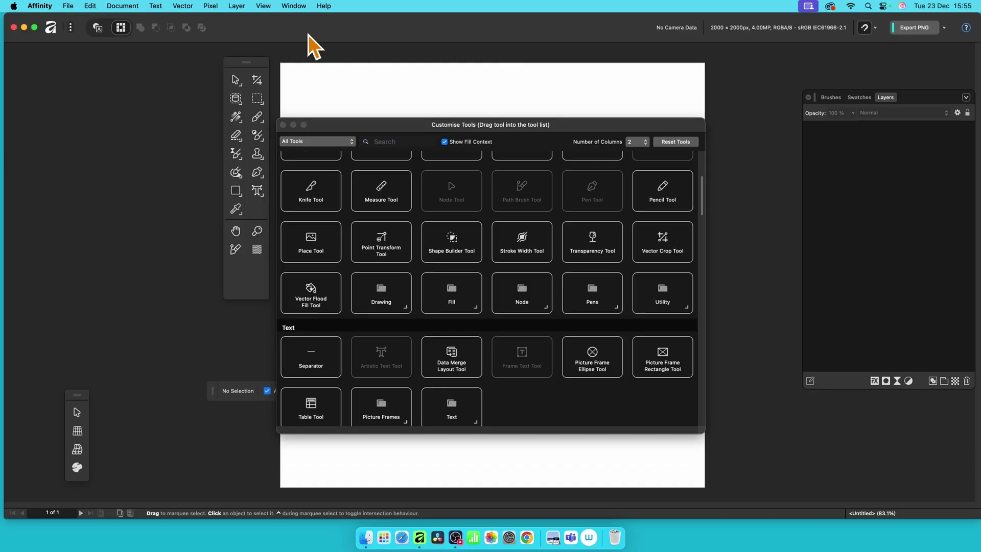
click(262, 5)
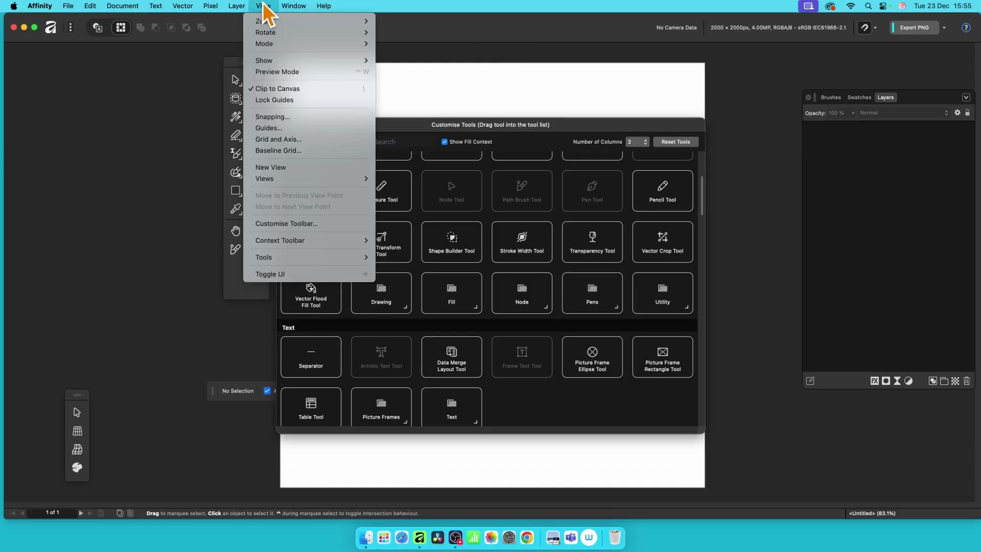
click(303, 224)
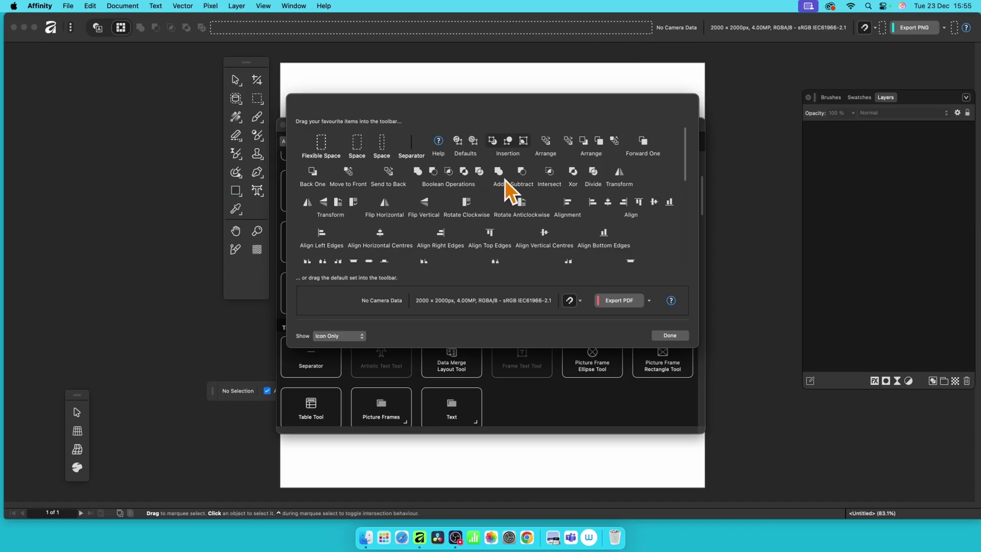
drag(514, 111, 492, 148)
Drag Vector Flood Fill, Data Merge Layout and Picture Frame Ellipse into the tools panel, then close the dialog
click(669, 335)
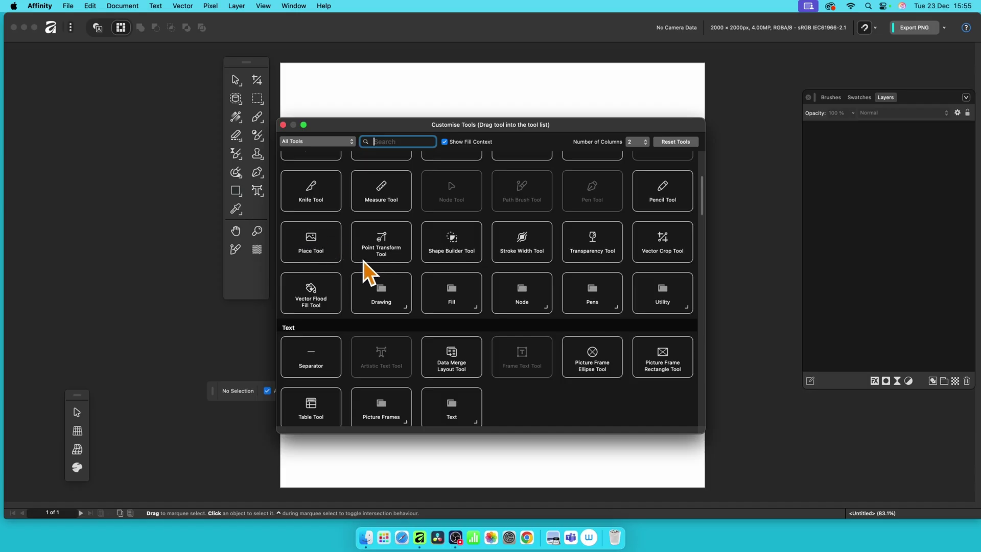
scroll(366, 261, down, 3)
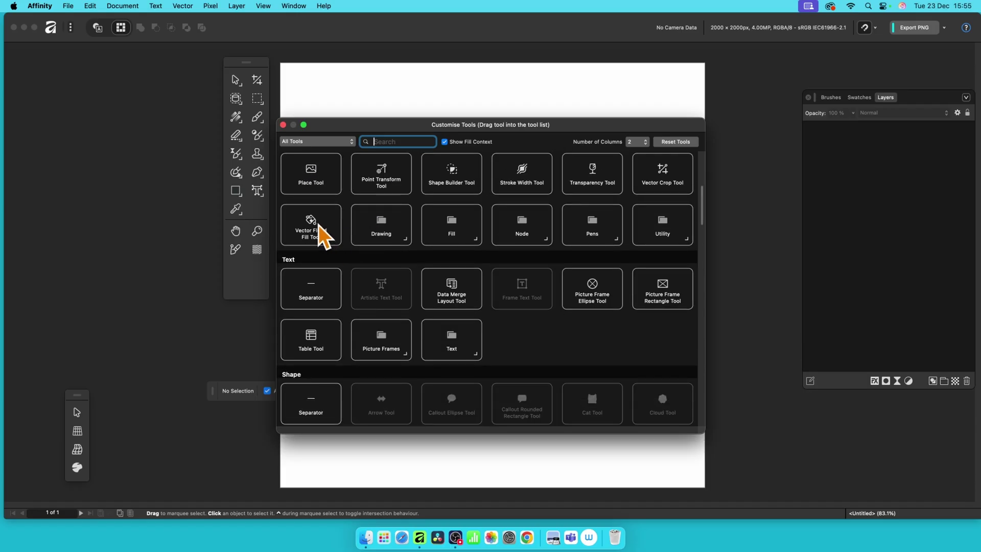
drag(323, 228, 257, 211)
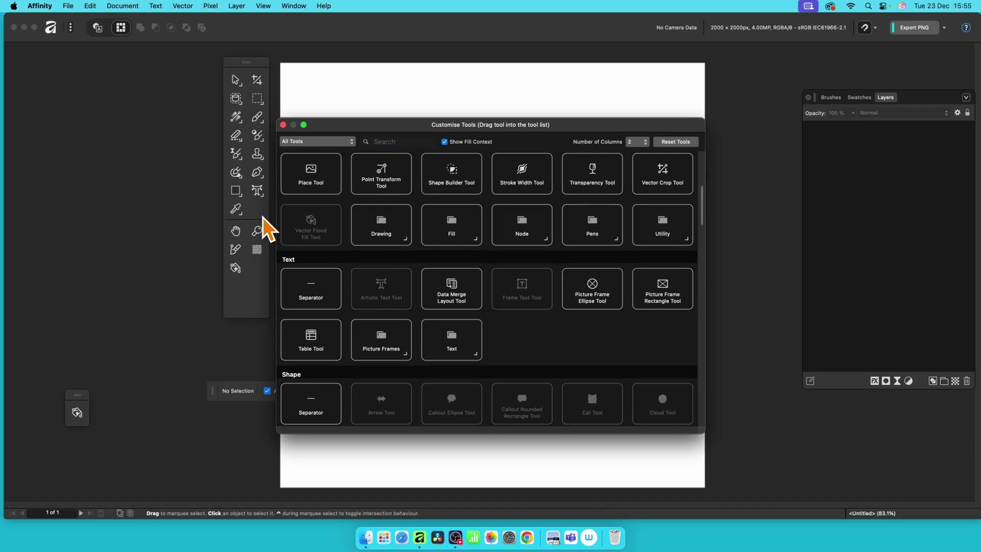
drag(455, 314, 254, 272)
scroll(588, 316, down, 1)
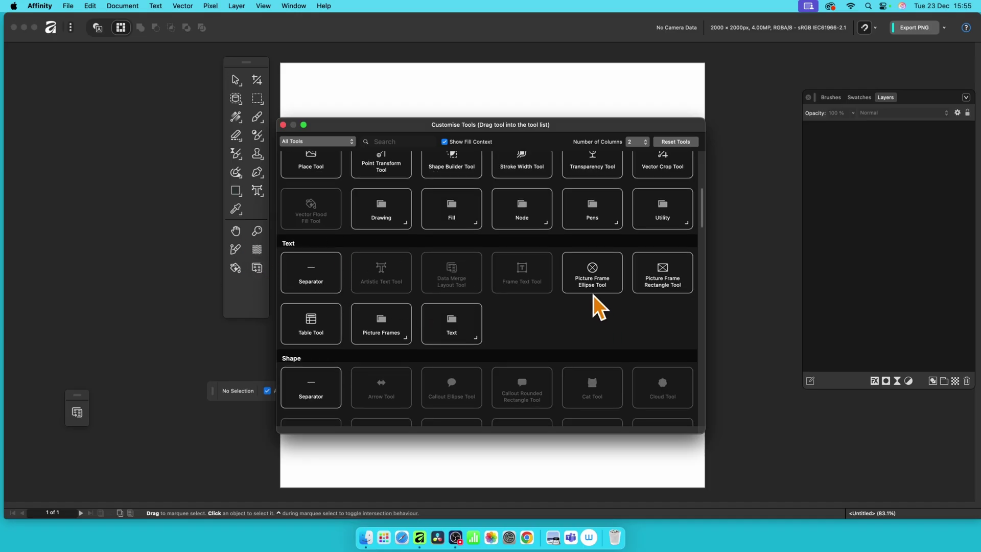
drag(596, 274, 263, 295)
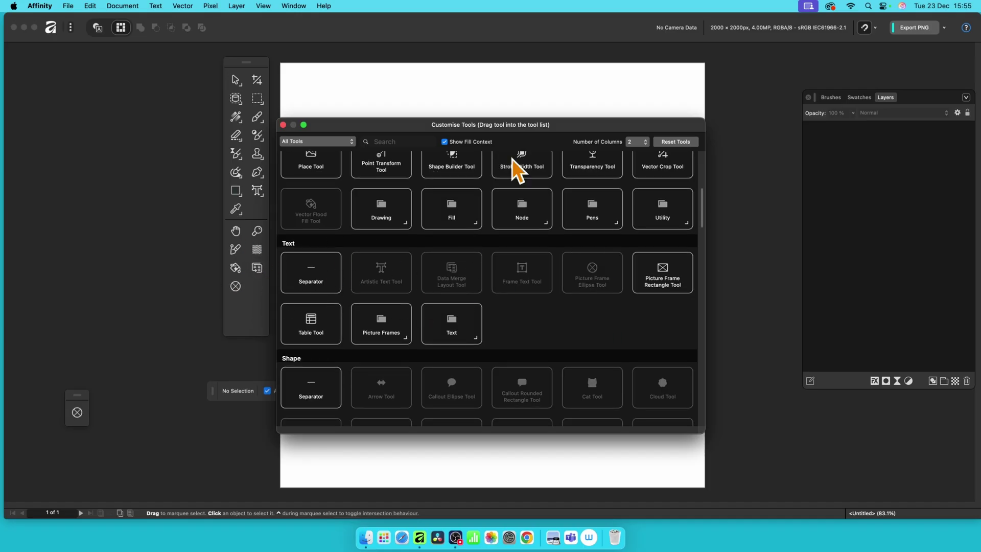
click(283, 125)
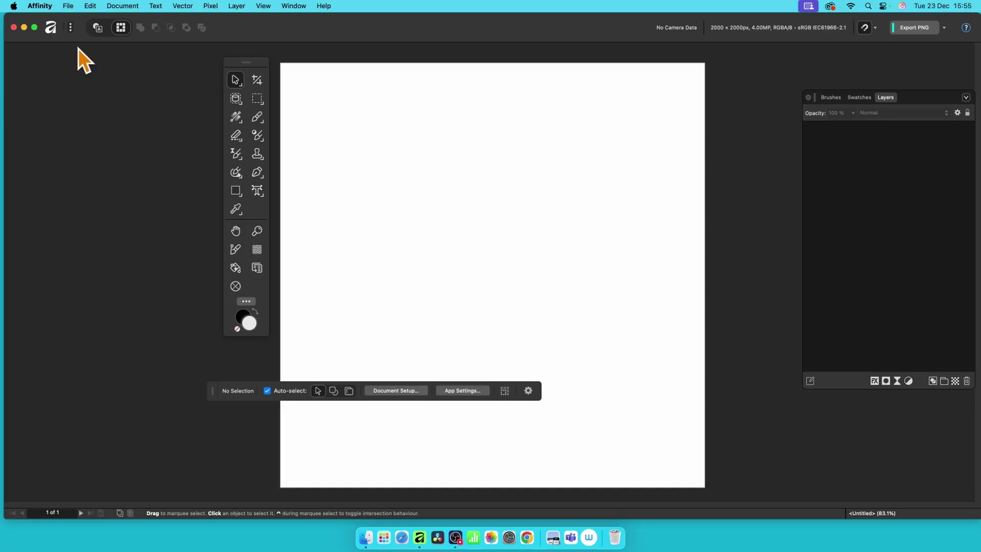
Enable and activate the Pixel studio, and shift the tools panel further left
click(71, 27)
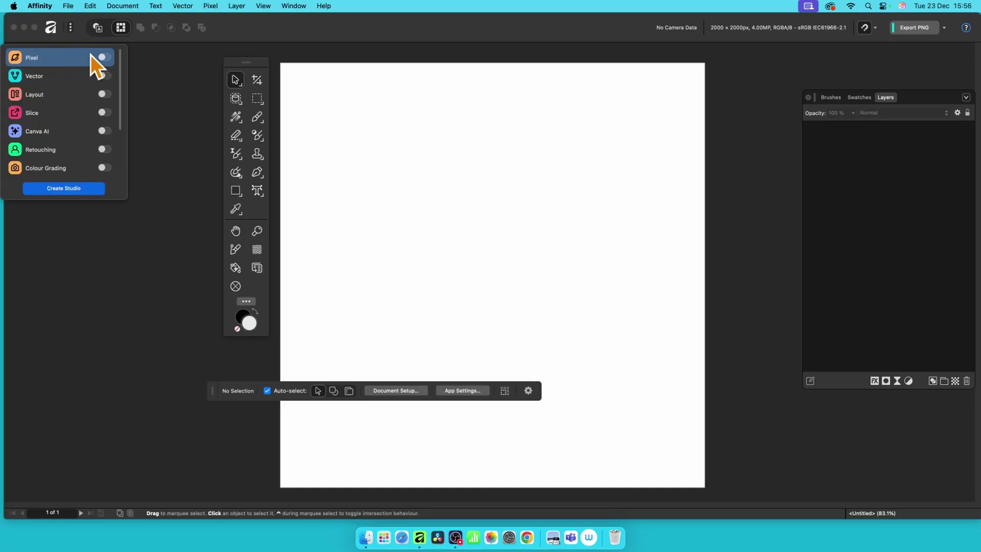
click(108, 59)
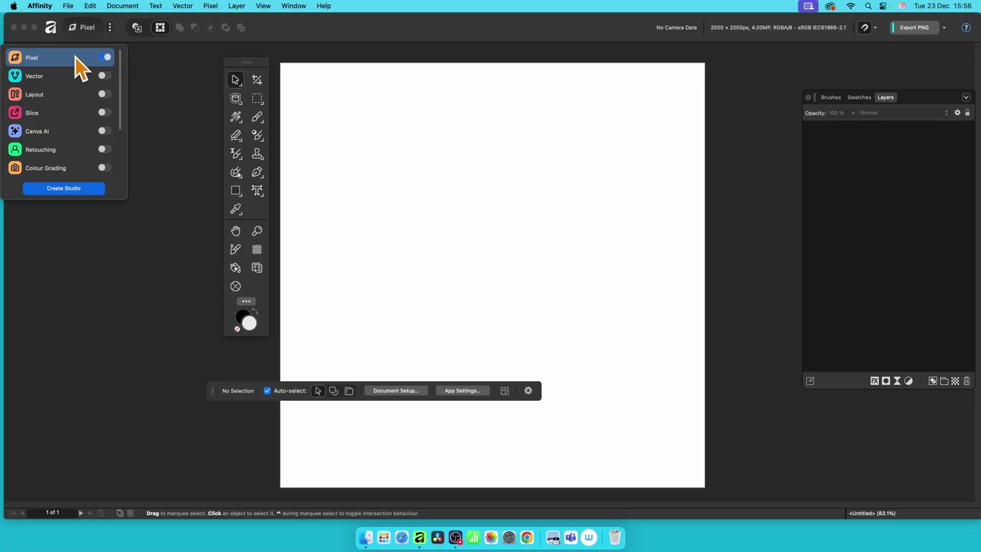
click(90, 29)
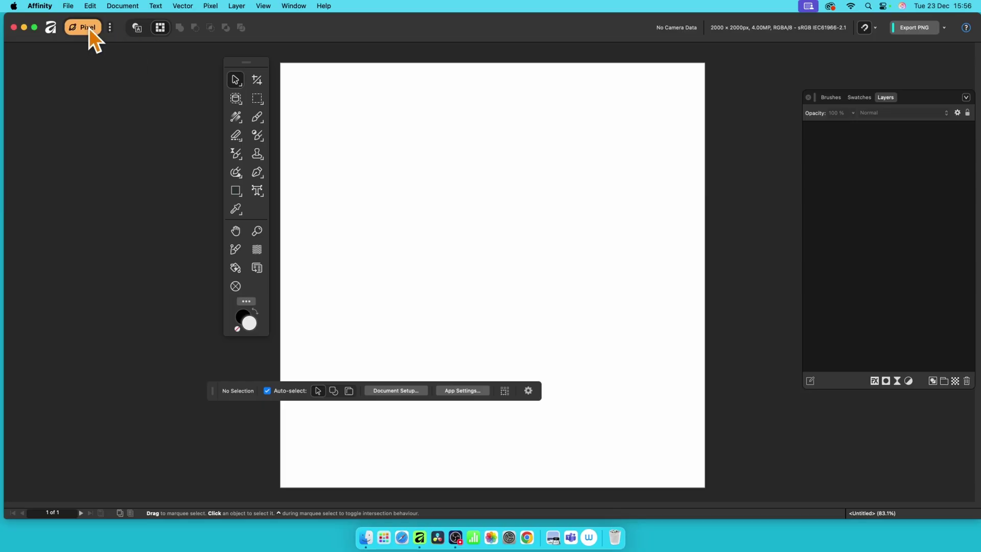
drag(257, 68, 202, 72)
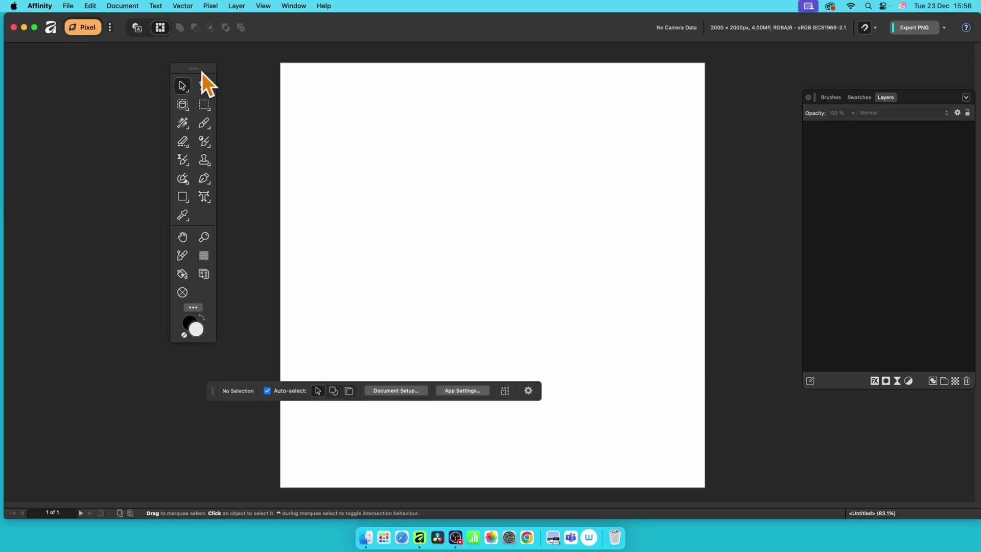
Enable the Vector studio, switch to it, then return to the Pixel studio
click(109, 28)
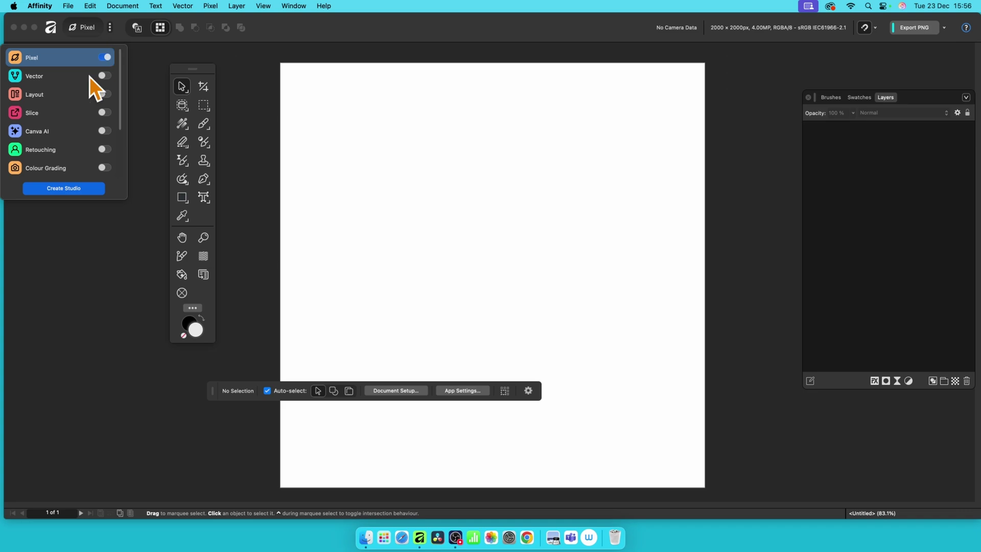
click(106, 76)
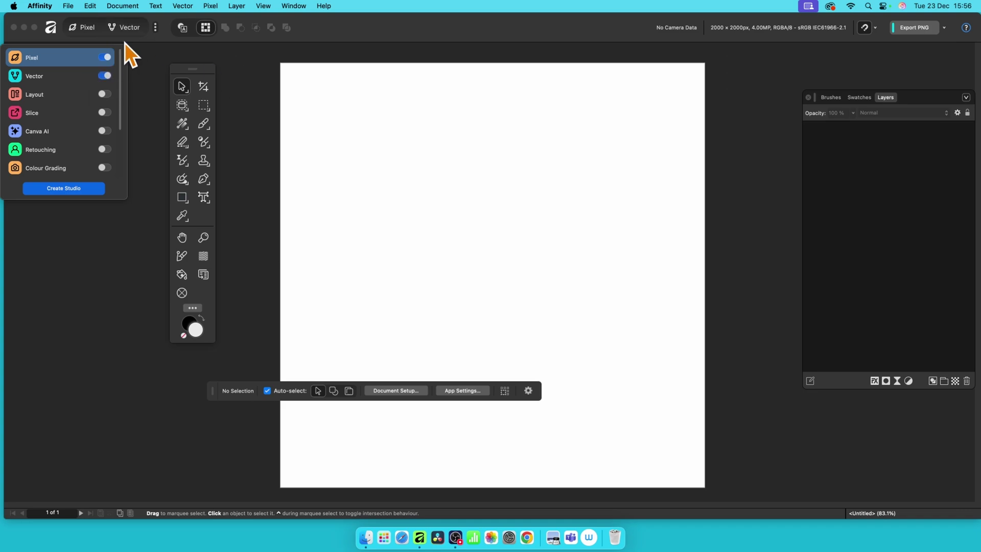
click(127, 29)
click(127, 28)
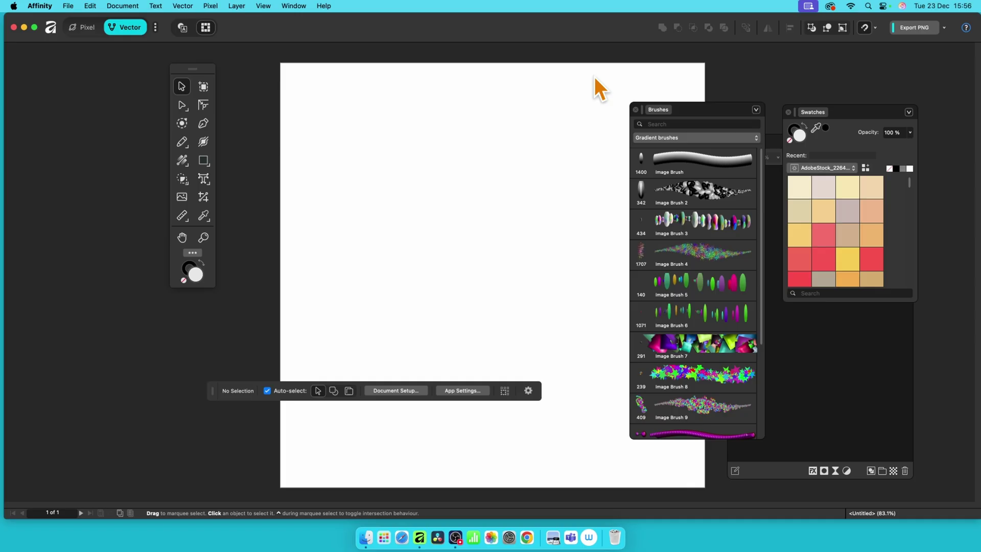
click(94, 29)
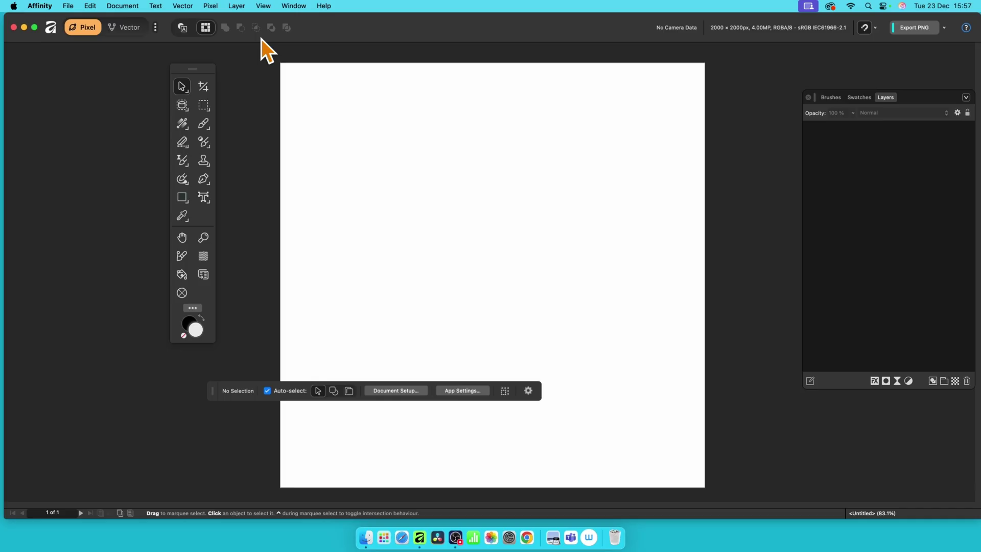
Open the Books panel via Window > Layout > Books
click(296, 6)
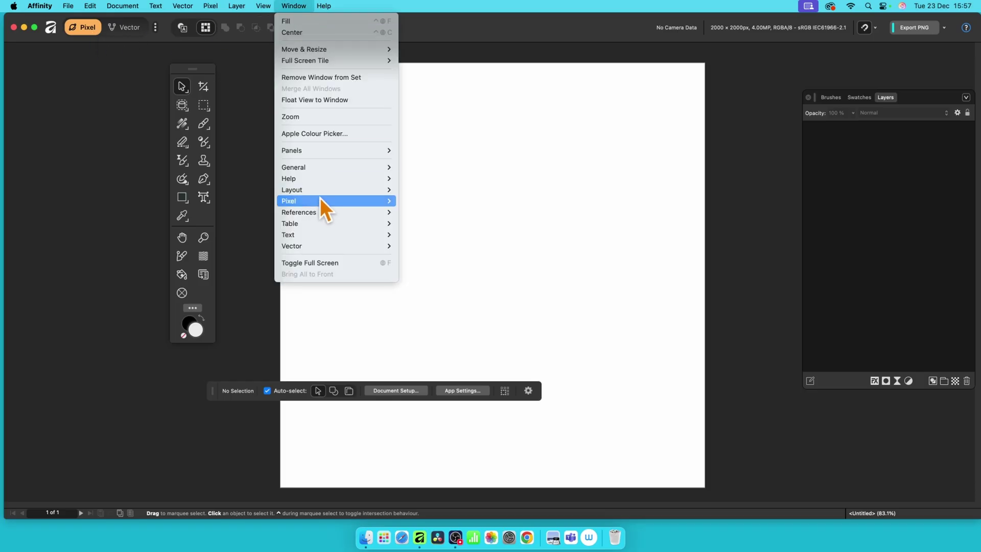
mouse_move(321, 169)
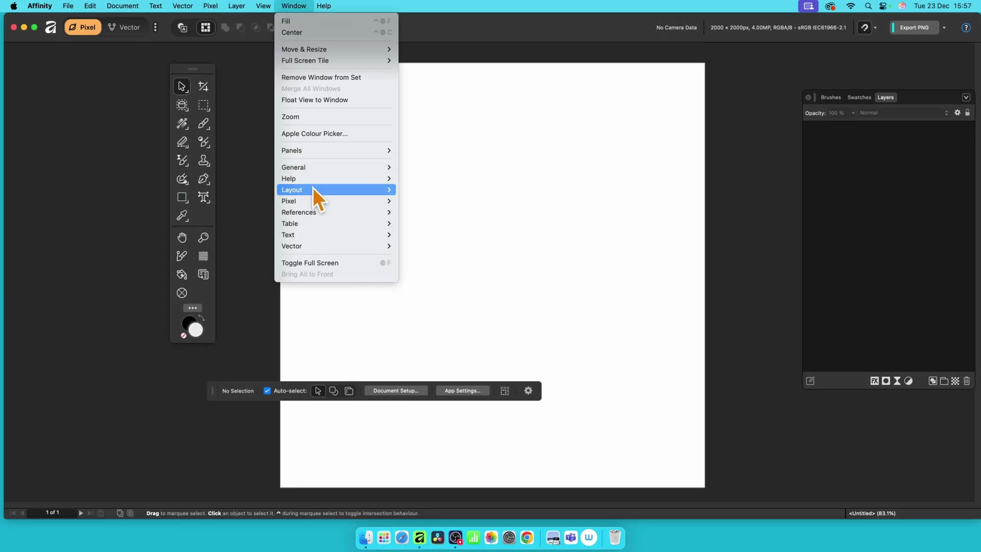
mouse_move(316, 189)
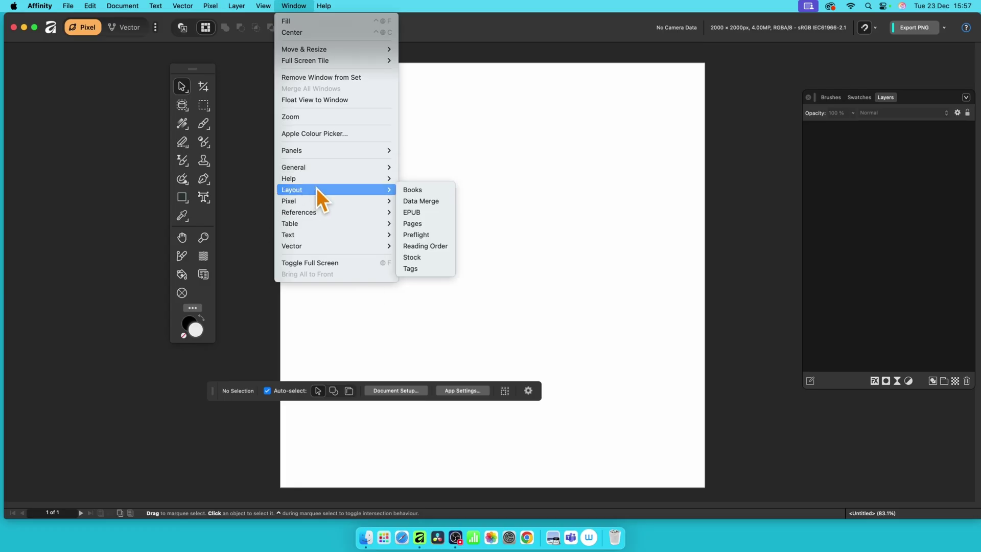
click(412, 190)
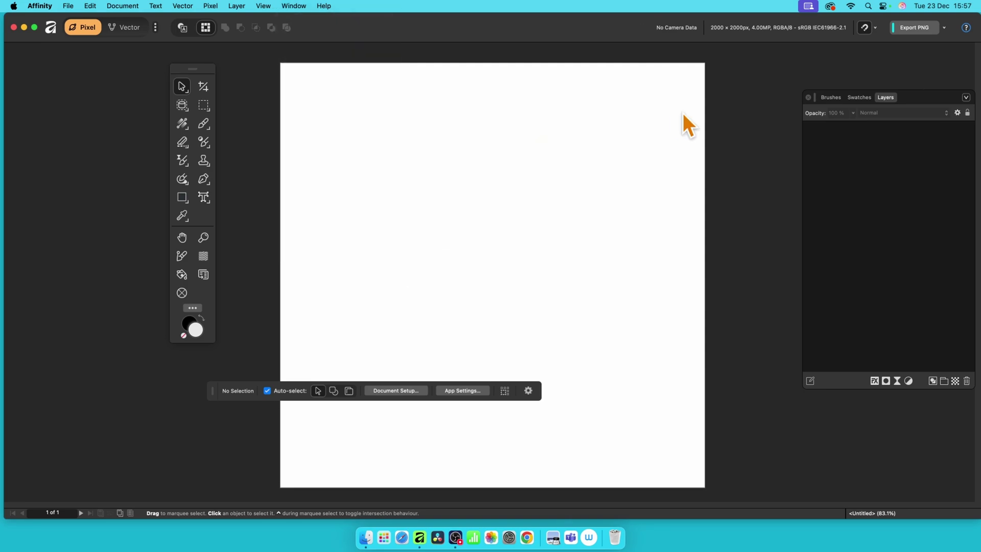